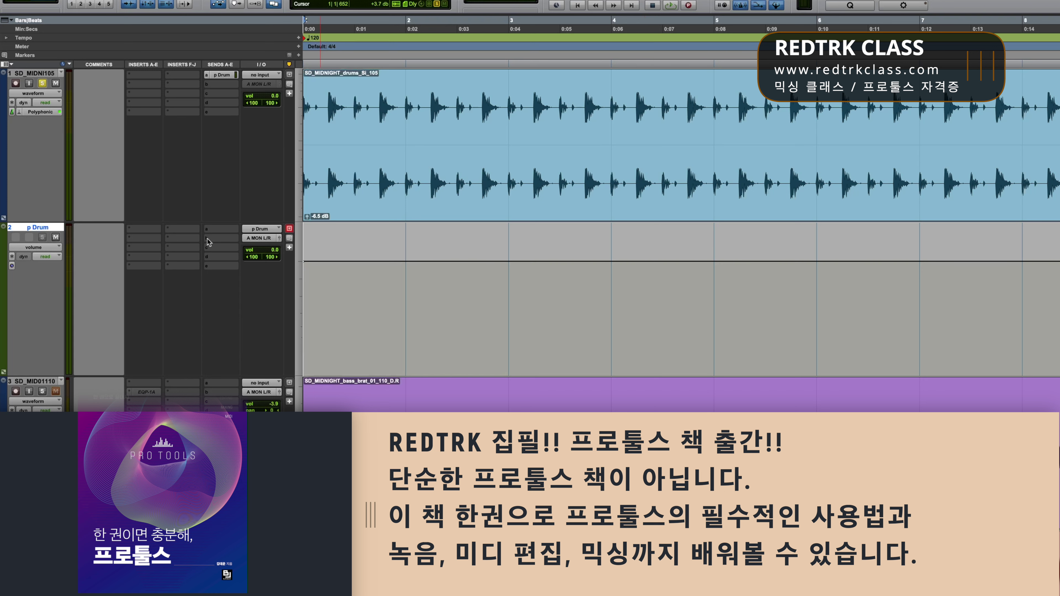
Step: Insert the UADx Studer A800 tape recorder on the p Drum track's second slot and play the drums
left_click(144, 238)
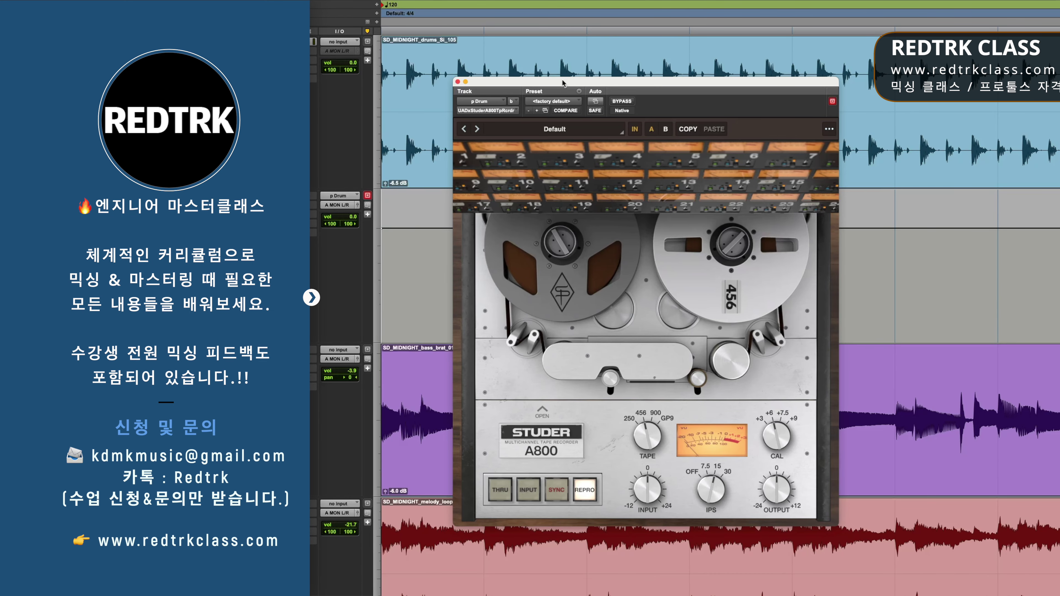
key("space")
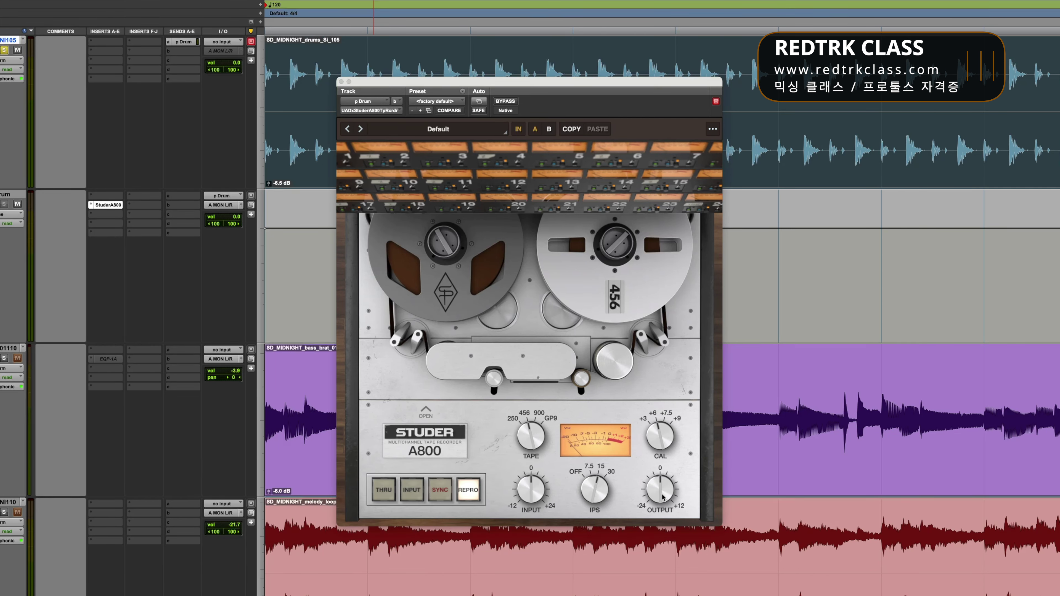
key("space")
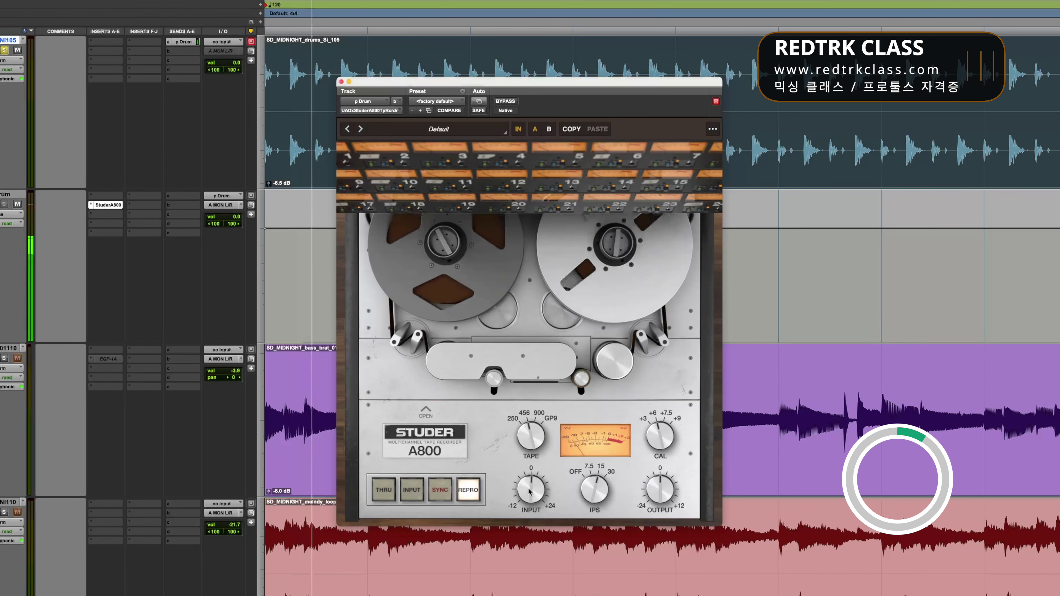
Step: Fine-tune the Studer A800's output level and compare the drums with the plug-in switched off and on
left_click(672, 496)
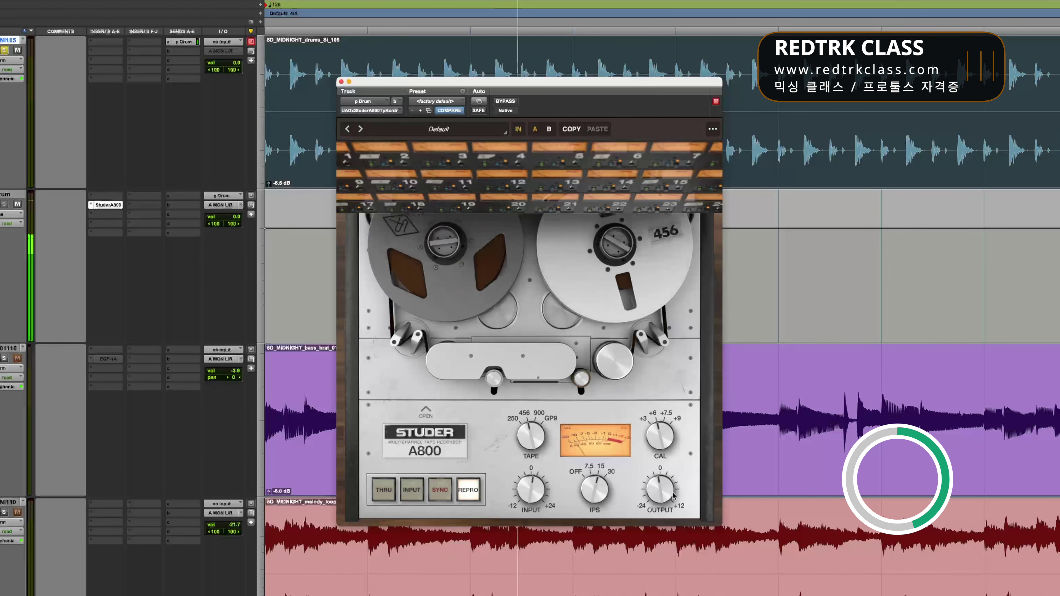
left_click(518, 130)
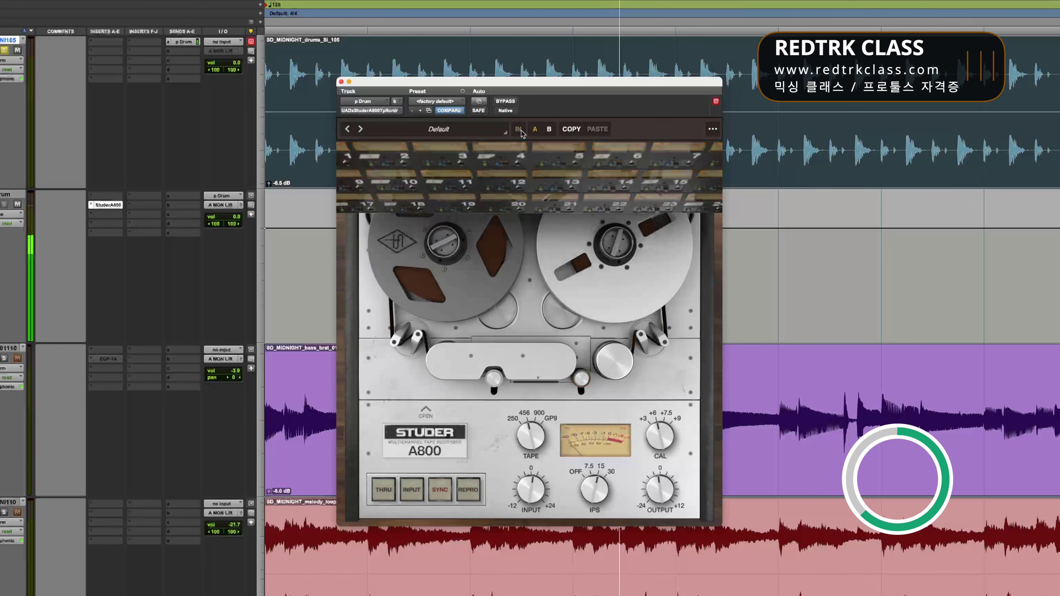
left_click(519, 130)
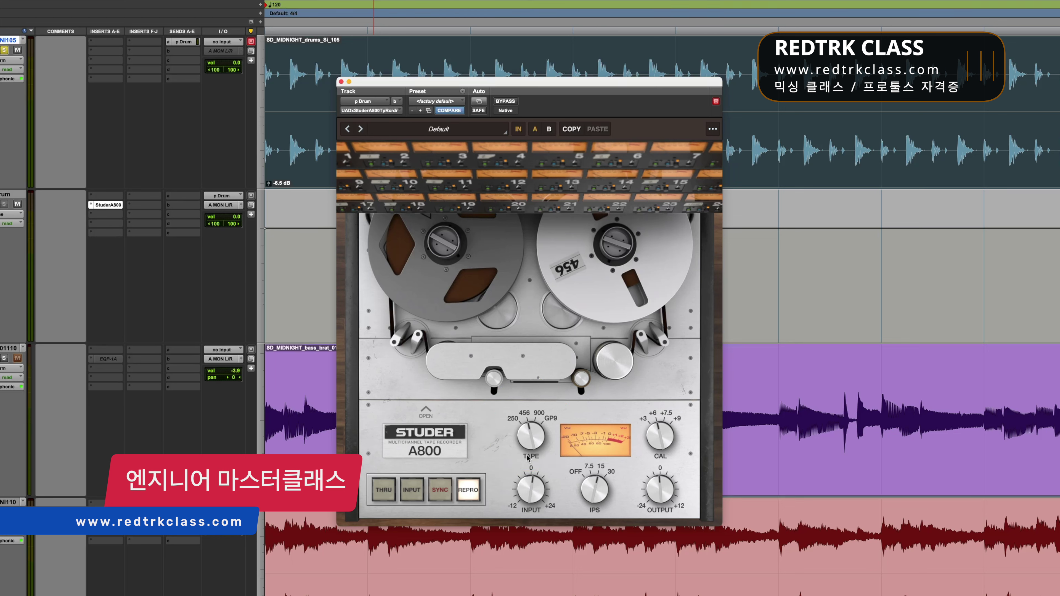
Step: Set the Studer A800's tape type to 250 while listening to the drums
key("space")
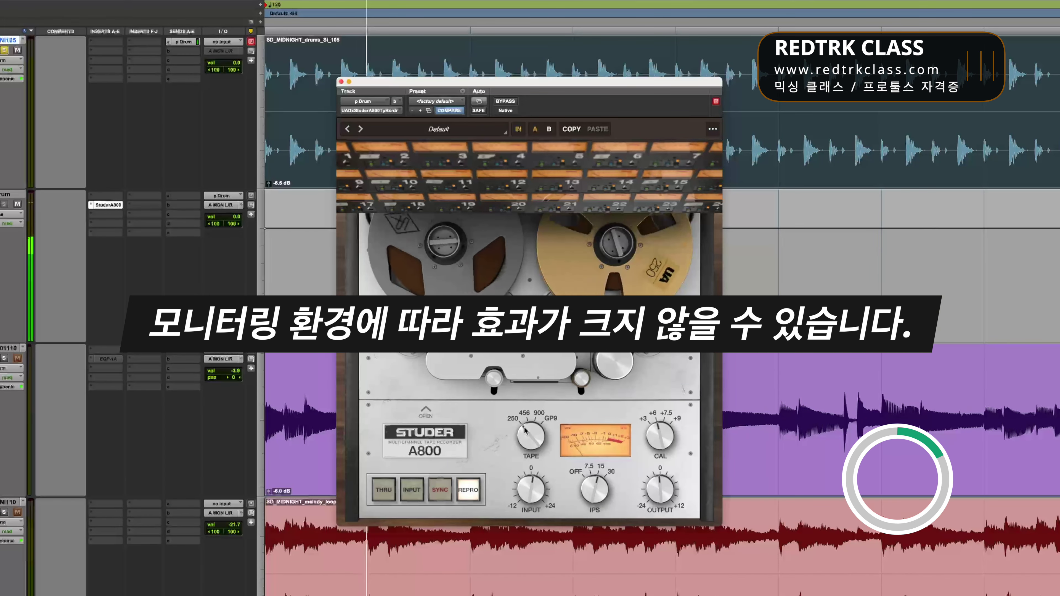
mouse_move(525, 443)
left_mouse_down()
mouse_move(538, 436)
mouse_move(527, 435)
left_mouse_up()
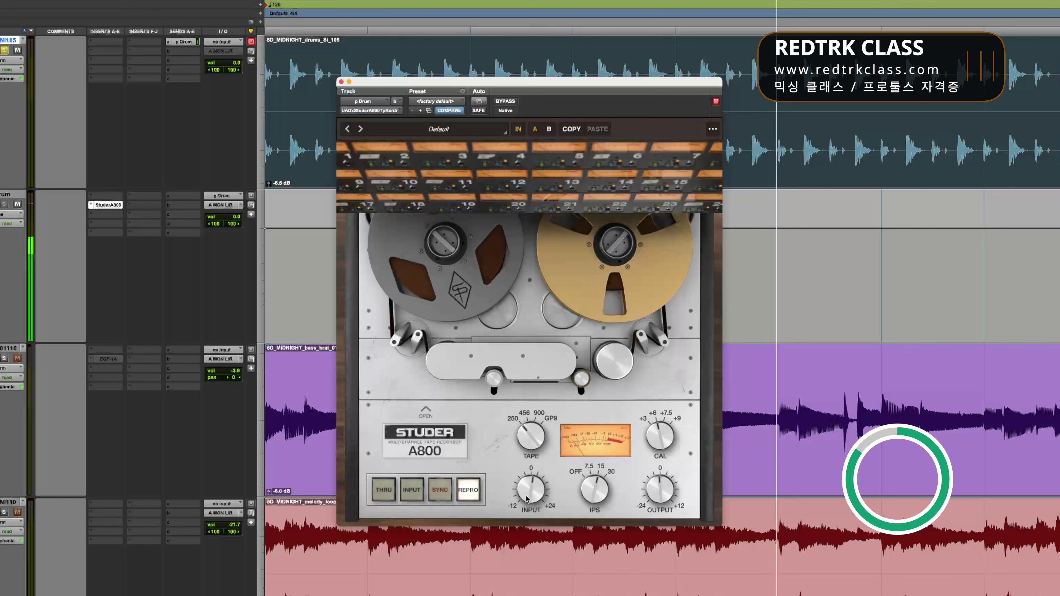
key("space")
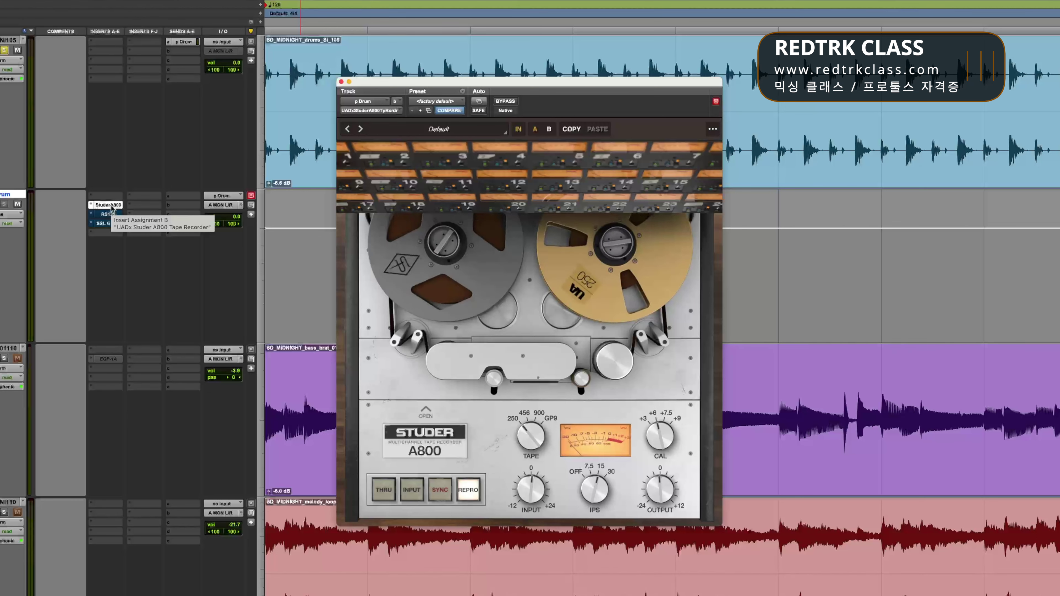
Step: Play the drums and compare the p Drum track with its StuderA800 insert bypassed and active
left_click(111, 205, "super")
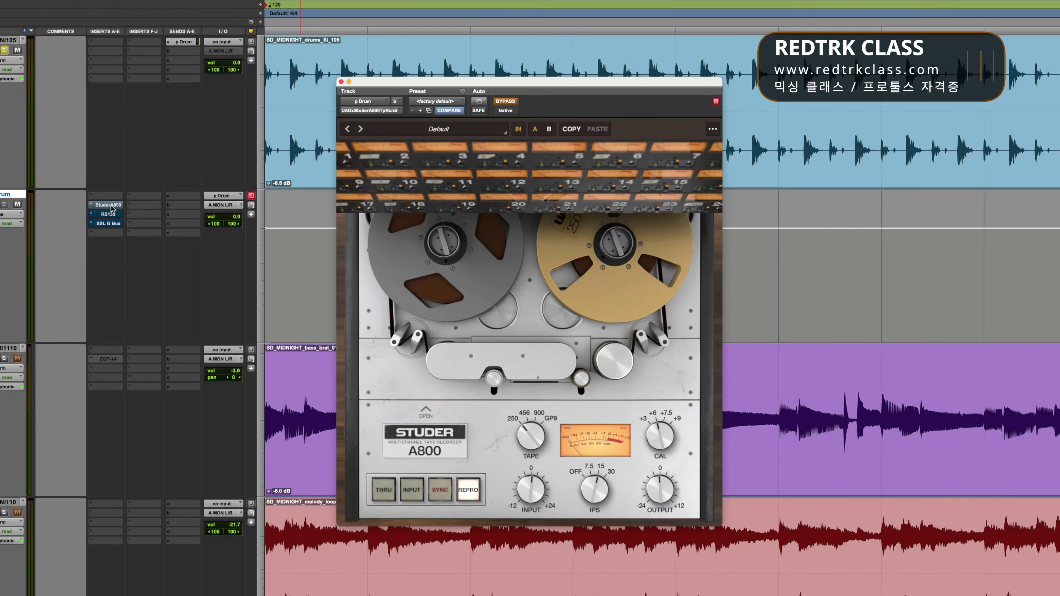
key("space")
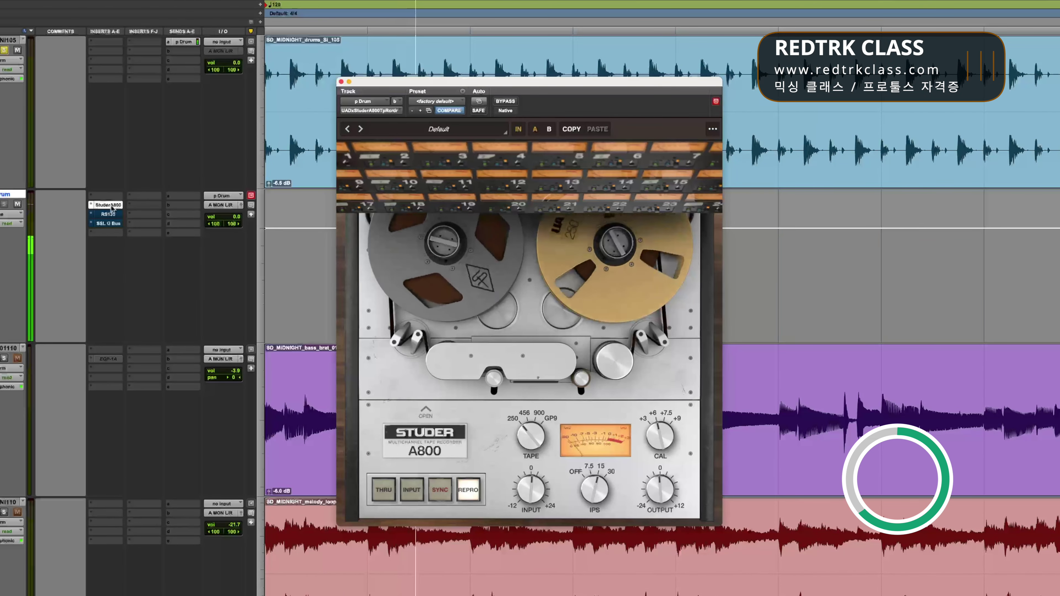
left_click(112, 208, "super")
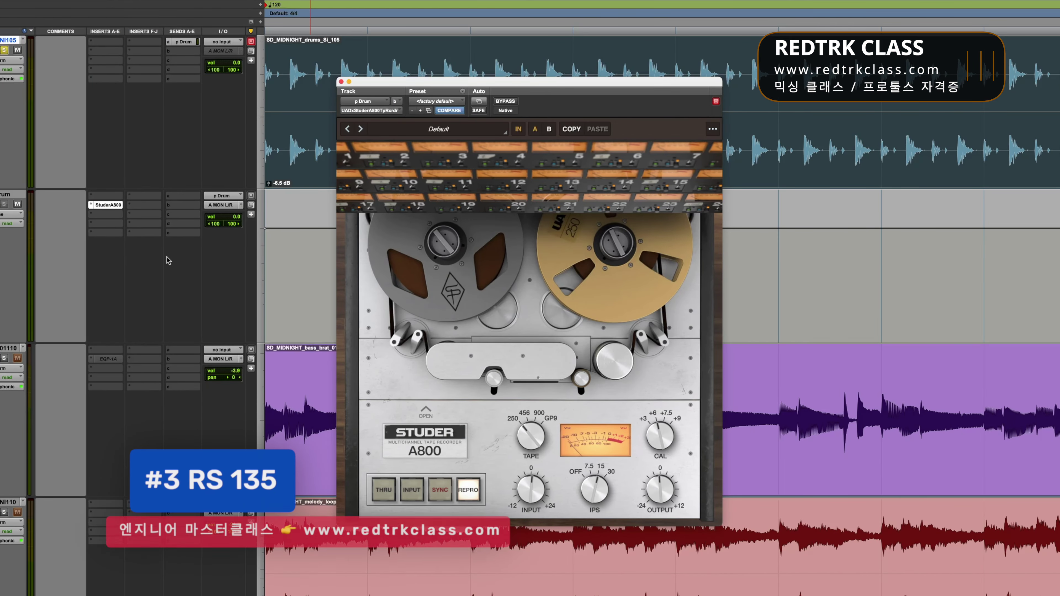
Step: Insert the Abbey Road RS135 (stereo) on the p Drum track in the slot after the StuderA800
left_click(110, 215)
type("rs135")
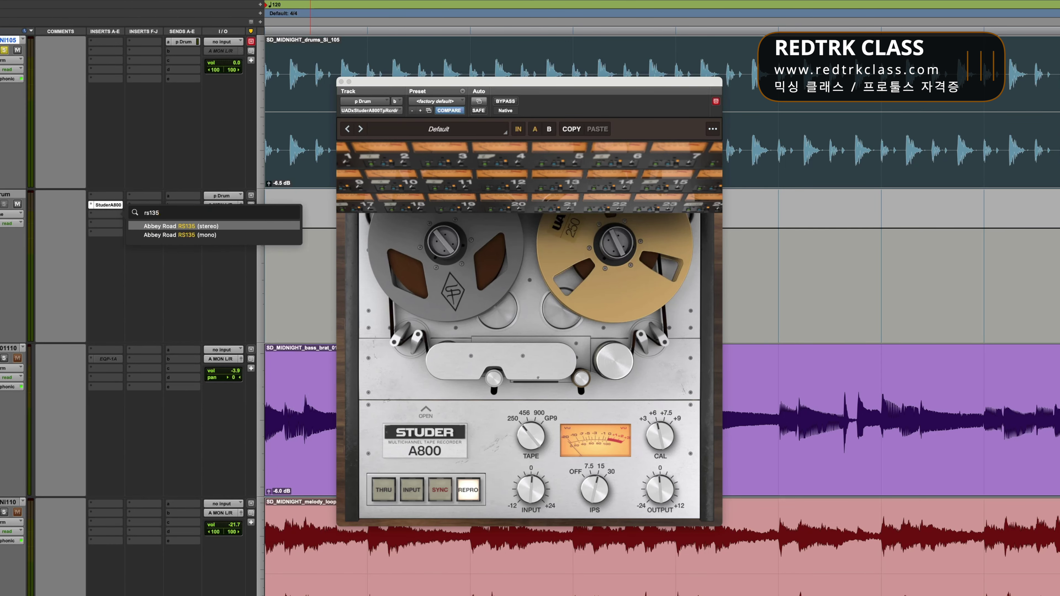
key("Return")
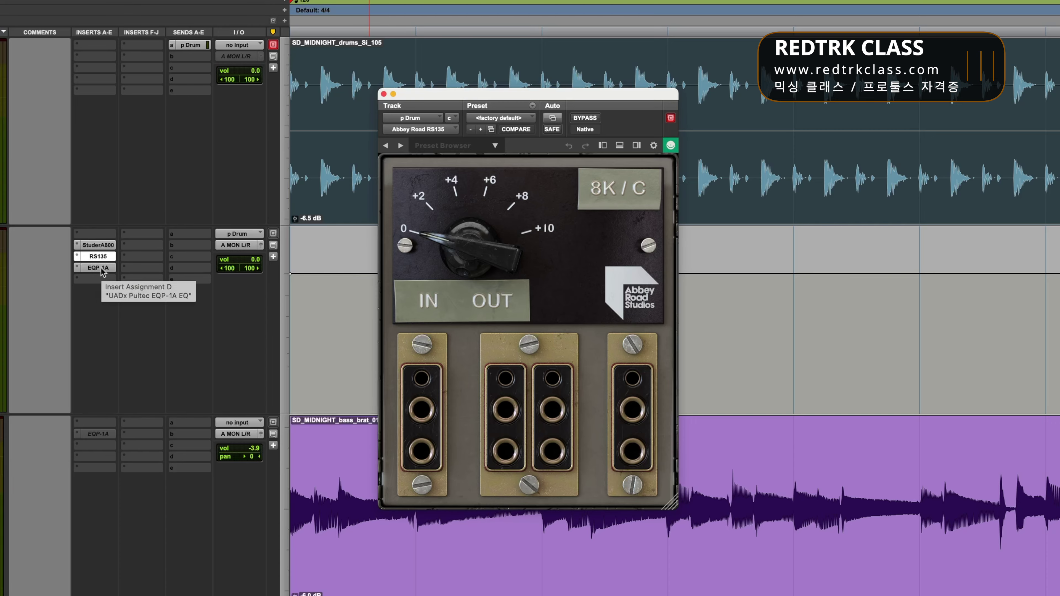
Step: Open the Pultec EQP-1A on the p Drum track and try its high-frequency boost
left_click(98, 267)
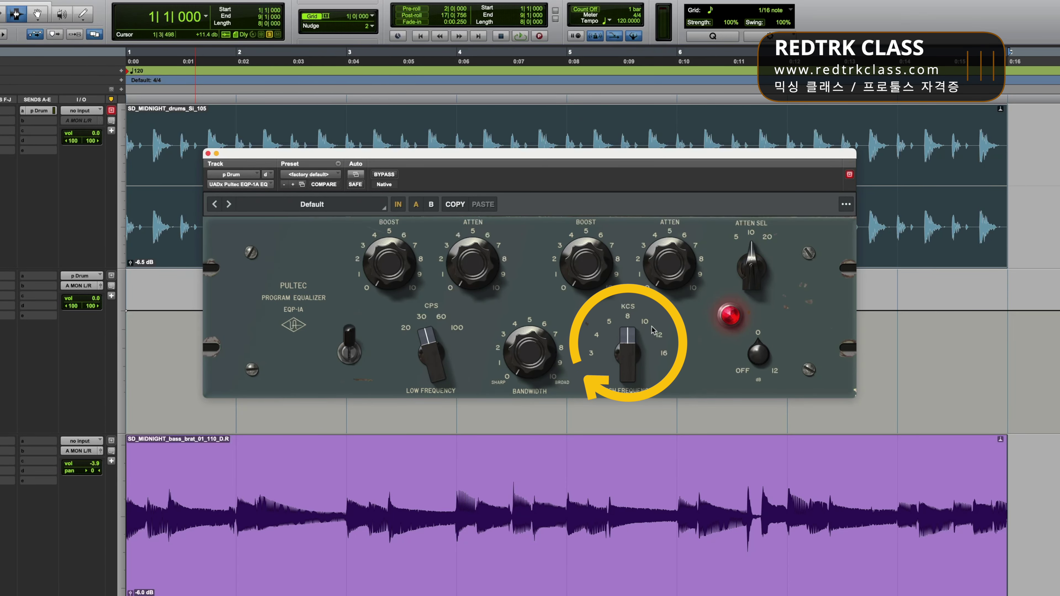
left_click_drag(589, 275, 592, 263)
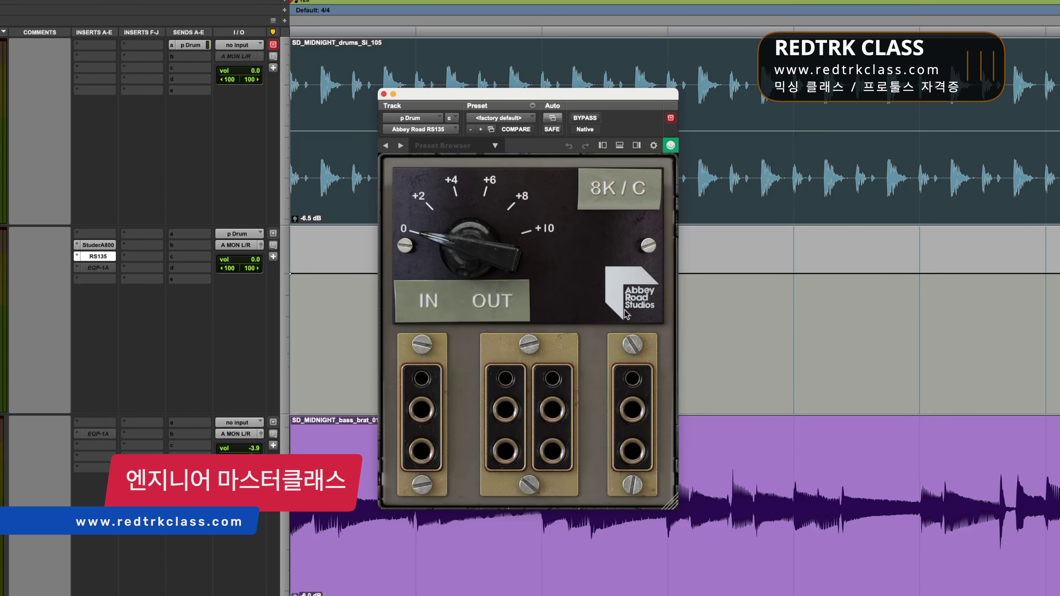
Step: Set the RS135's gain to +8 during playback, comparing it against +6
mouse_move(488, 273)
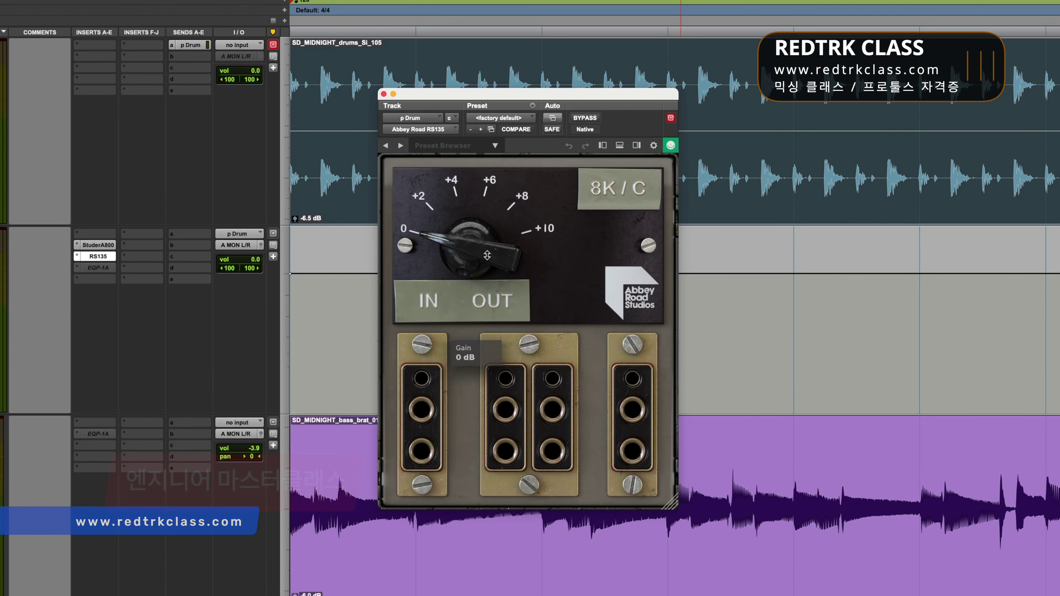
key("space")
left_click_drag(485, 256, 500, 158)
left_click_drag(502, 201, 502, 219)
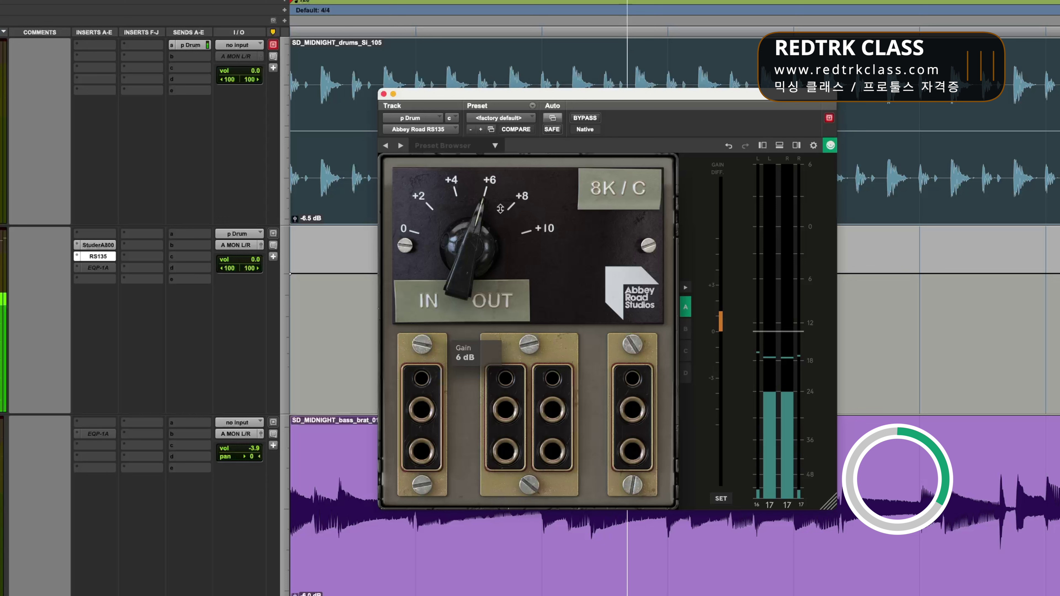
left_click(523, 199)
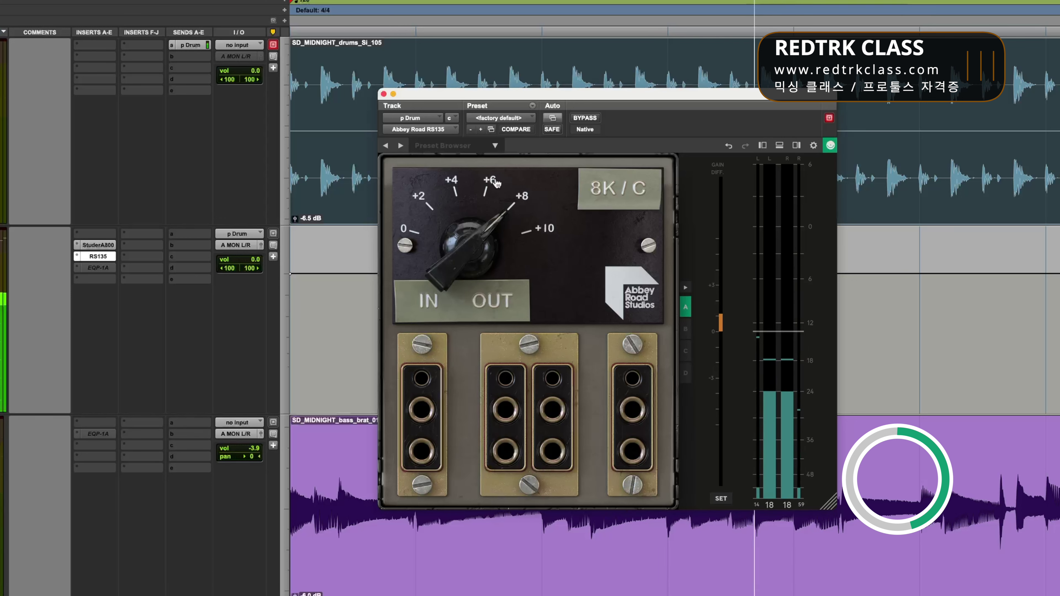
left_click(493, 183)
left_click(523, 198)
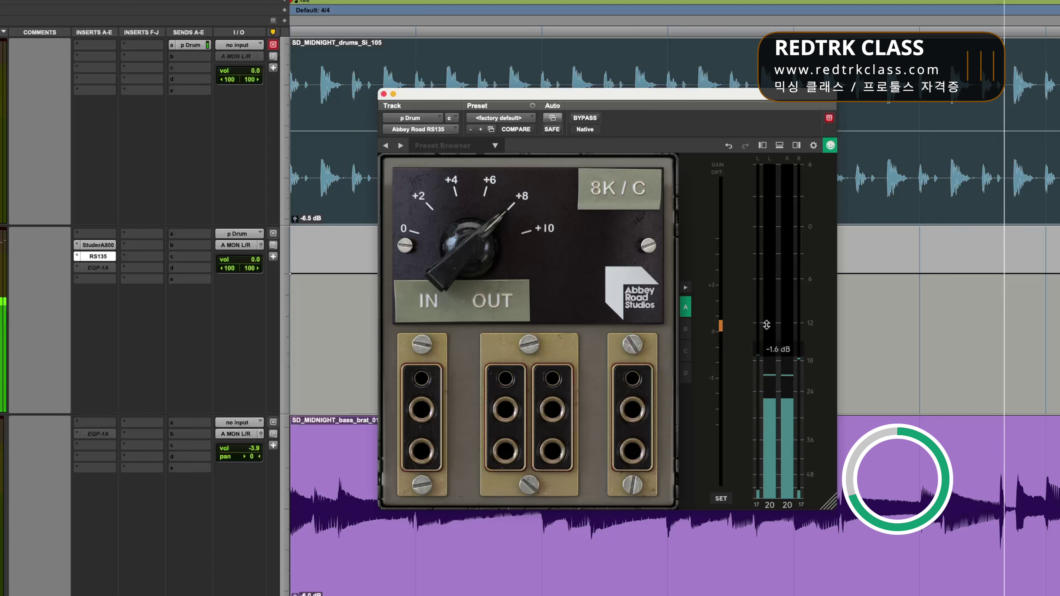
Step: Bypass the RS135 and play the drums to compare the sound without it
left_click(585, 119)
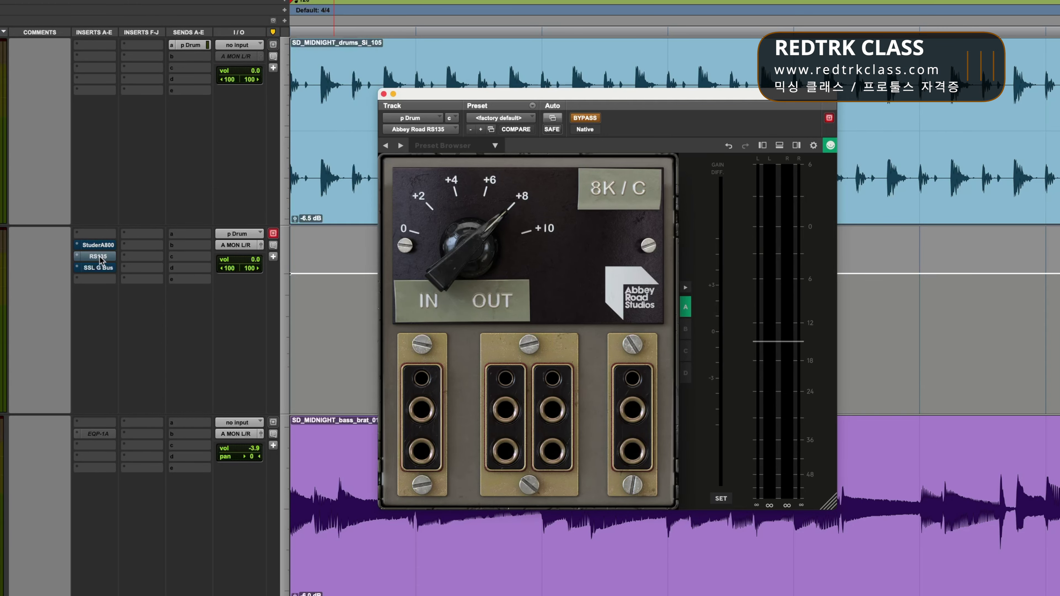
key("space")
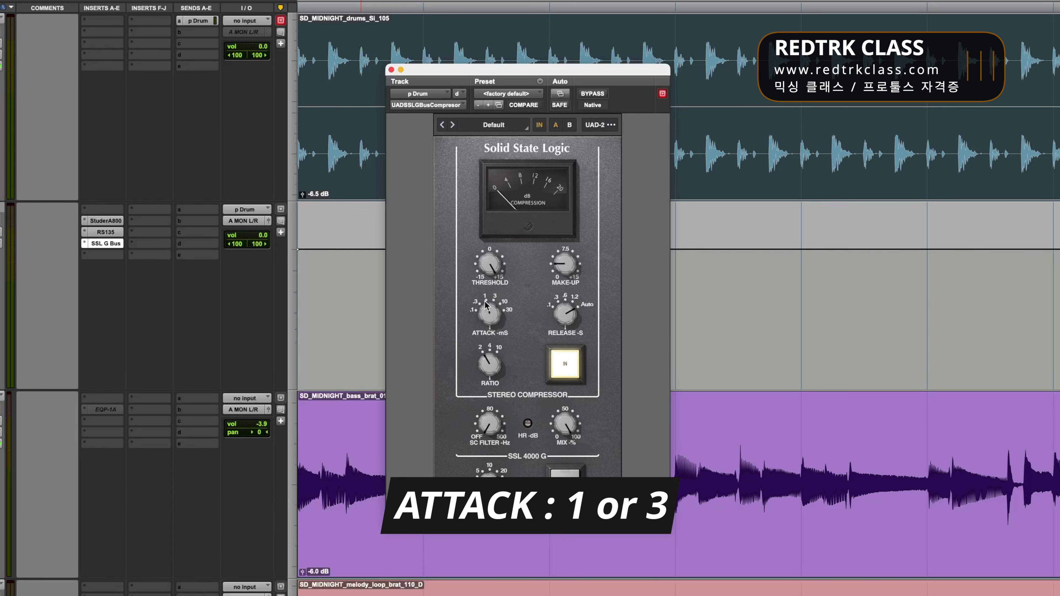
Step: Set the SSL G Bus compressor's attack to 3 and release to .1, and lower its threshold during playback
left_click_drag(565, 314, 566, 334)
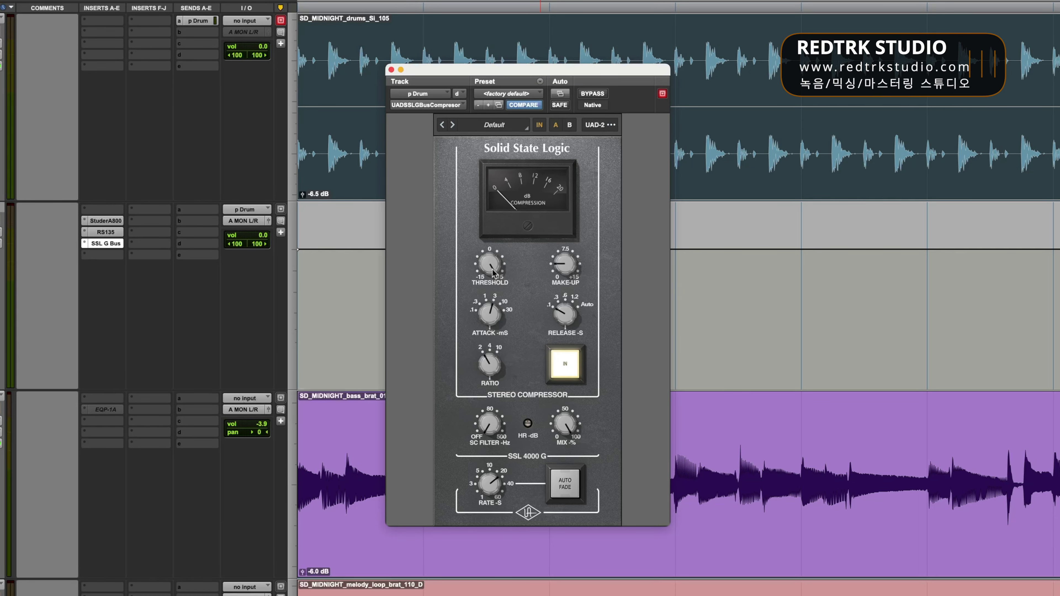
key("space")
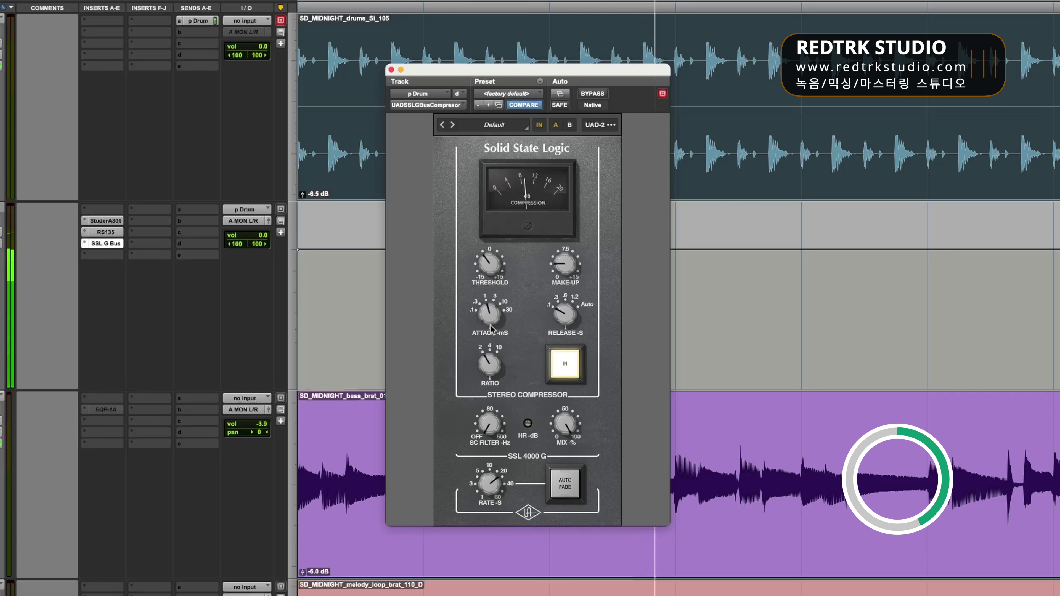
Step: Raise the SSL G Bus compressor's make-up gain slightly and compare the drums with the compressor off and on
left_click(567, 366)
left_click(568, 365)
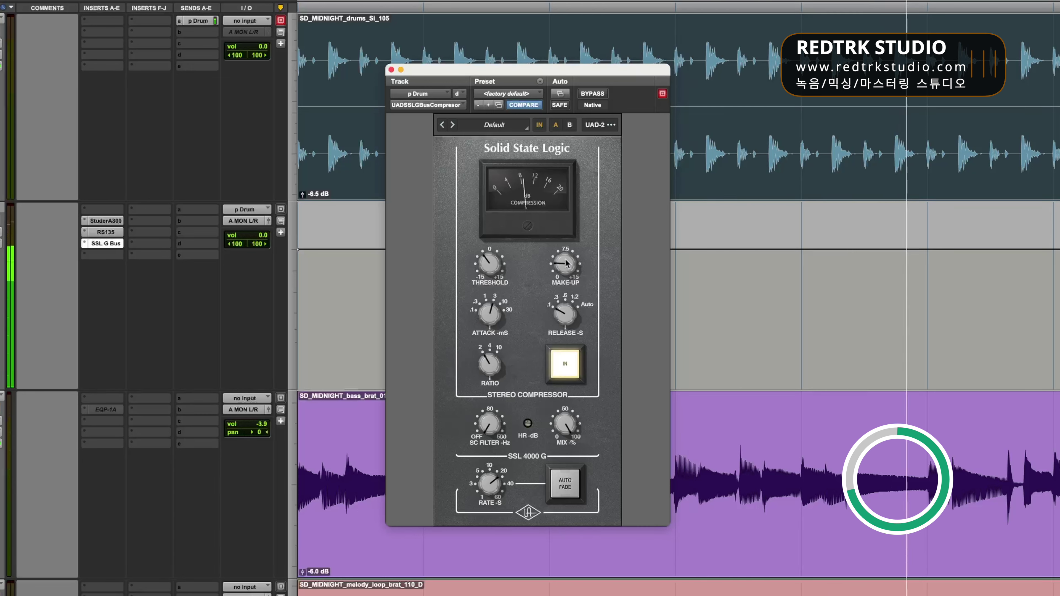
left_click(566, 366)
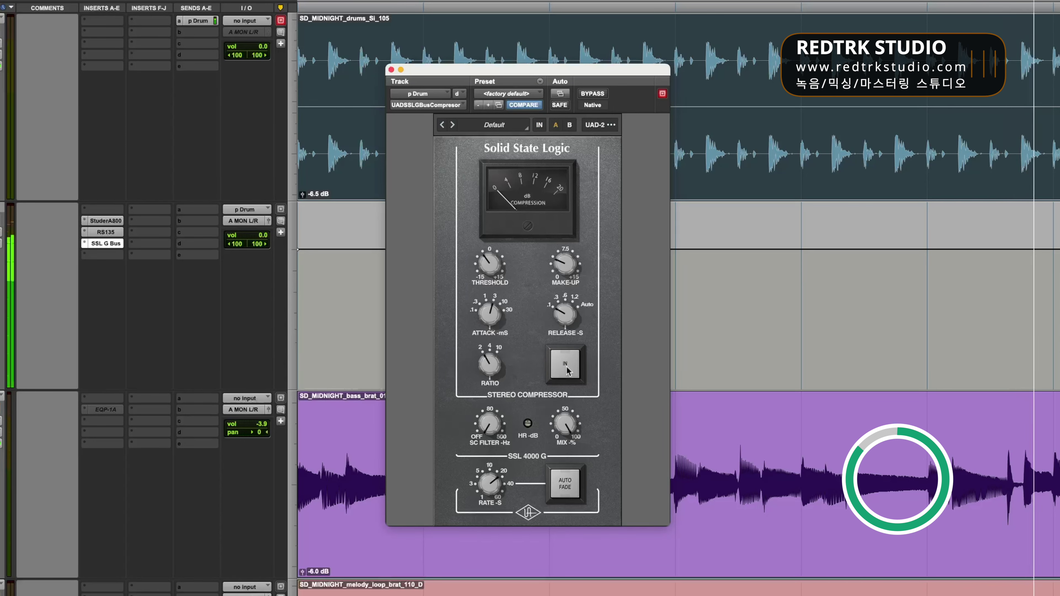
left_click(567, 370)
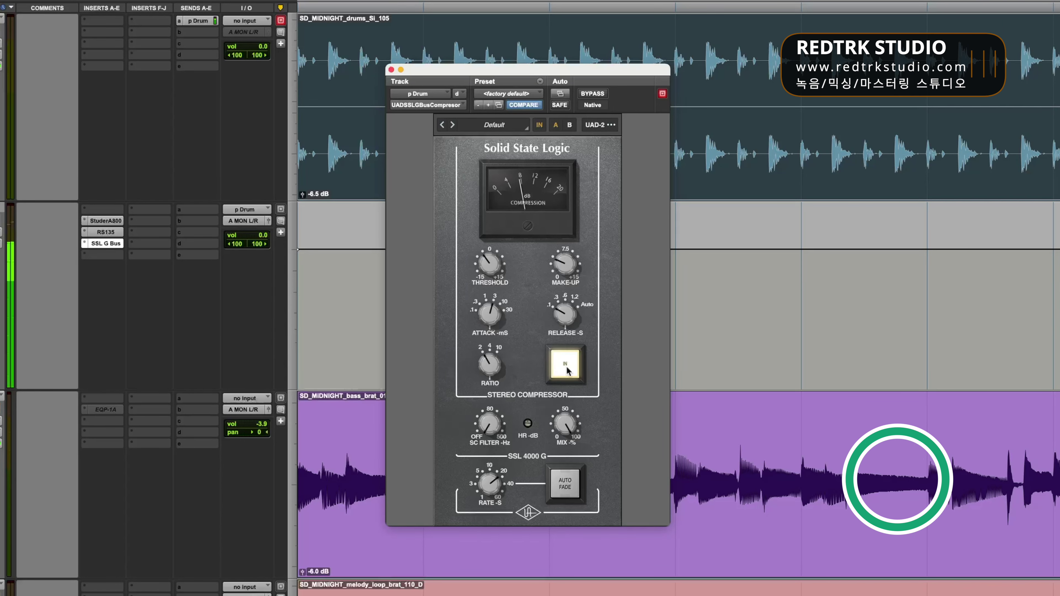
left_click(110, 244, "super")
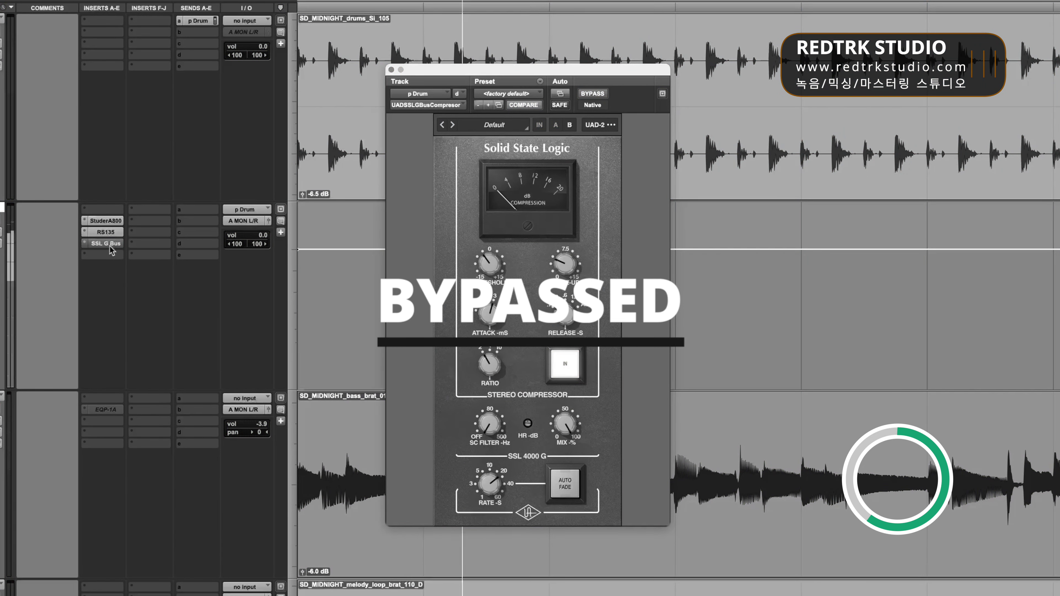
left_click(109, 244, "super")
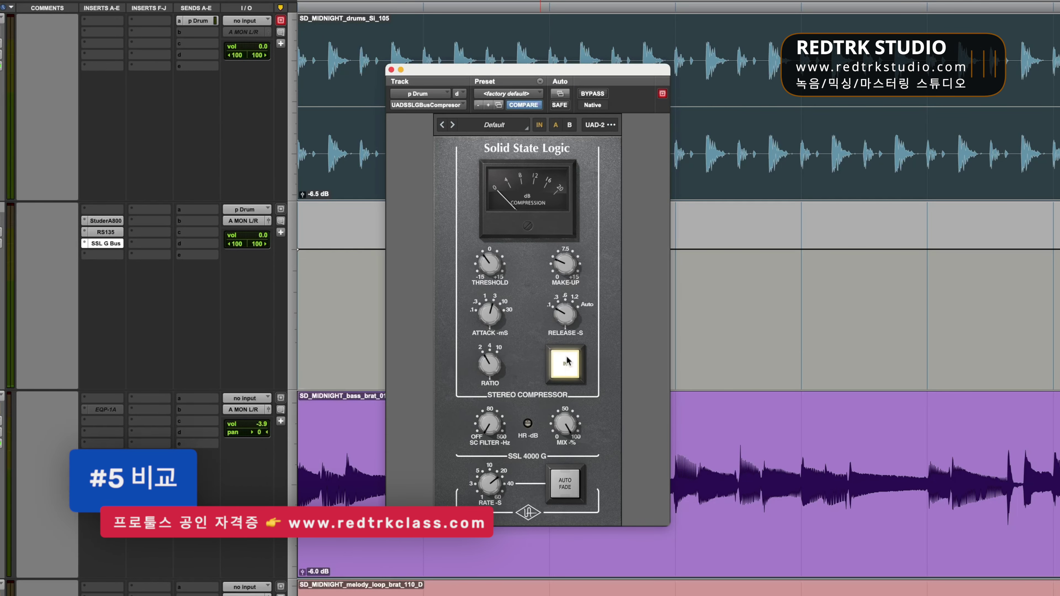
Step: Compare the drum chain by bypassing the inserts and re-enabling StuderA800, RS135 and SSL G Bus one at a time
left_click(108, 233)
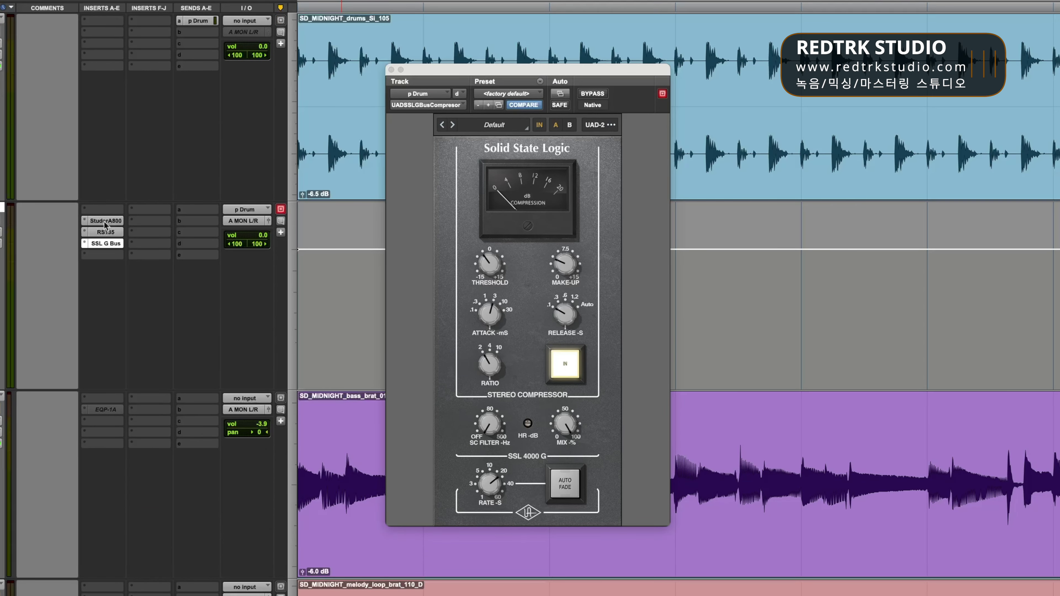
left_click(105, 221)
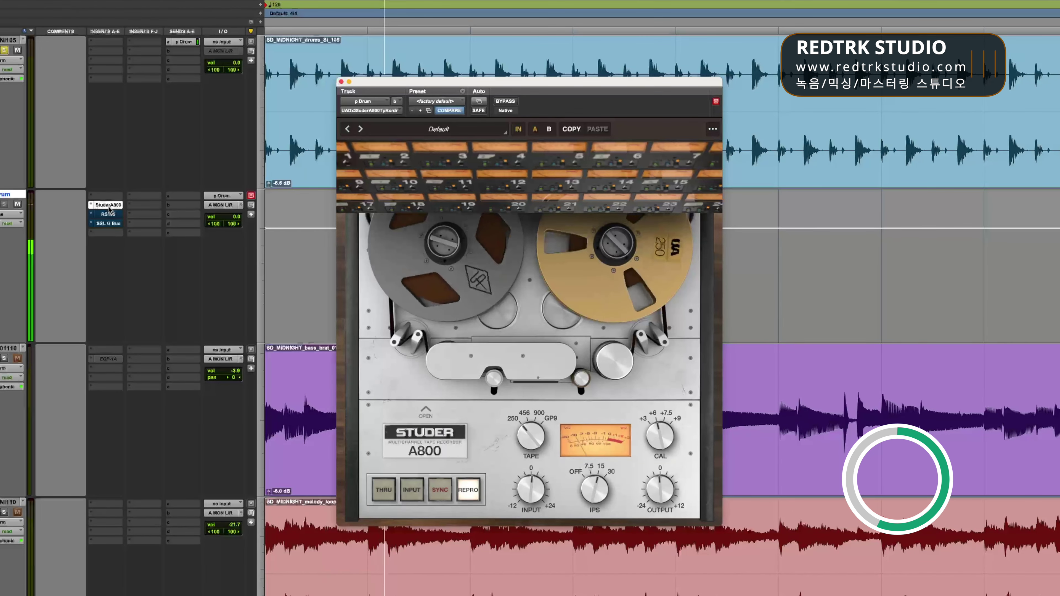
left_click(109, 214)
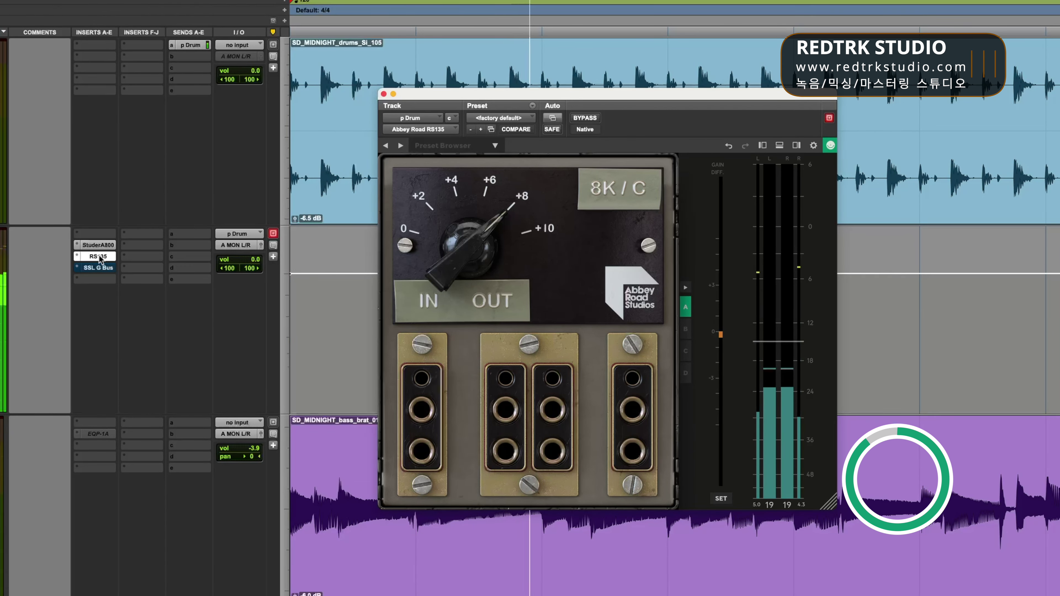
left_click(100, 269)
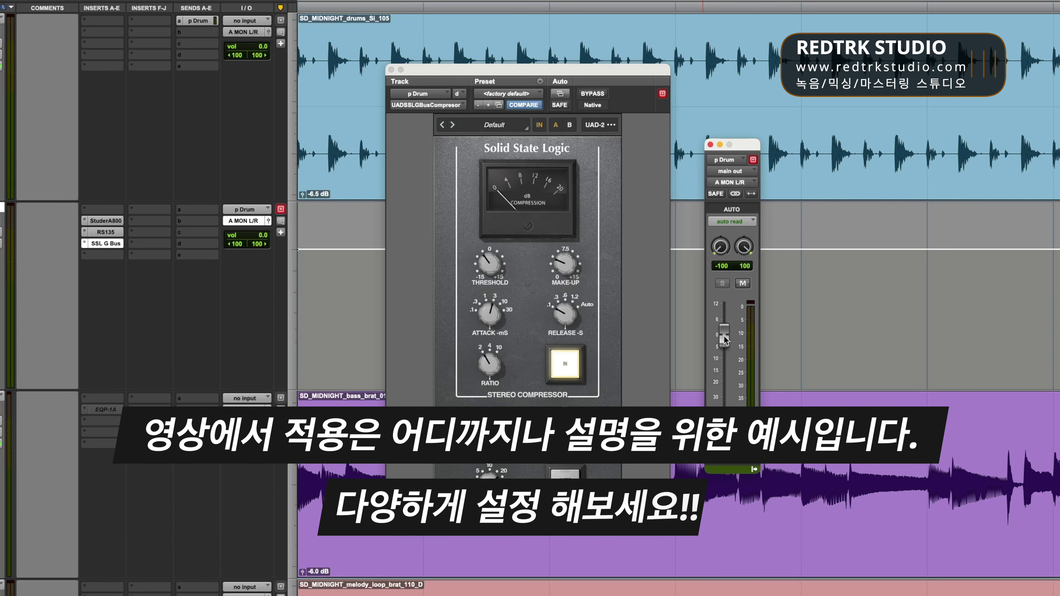
Step: Pull the p Drum track's fader down, raise it to -9.1 dB and play it with the original drums
left_click_drag(724, 341, 725, 427)
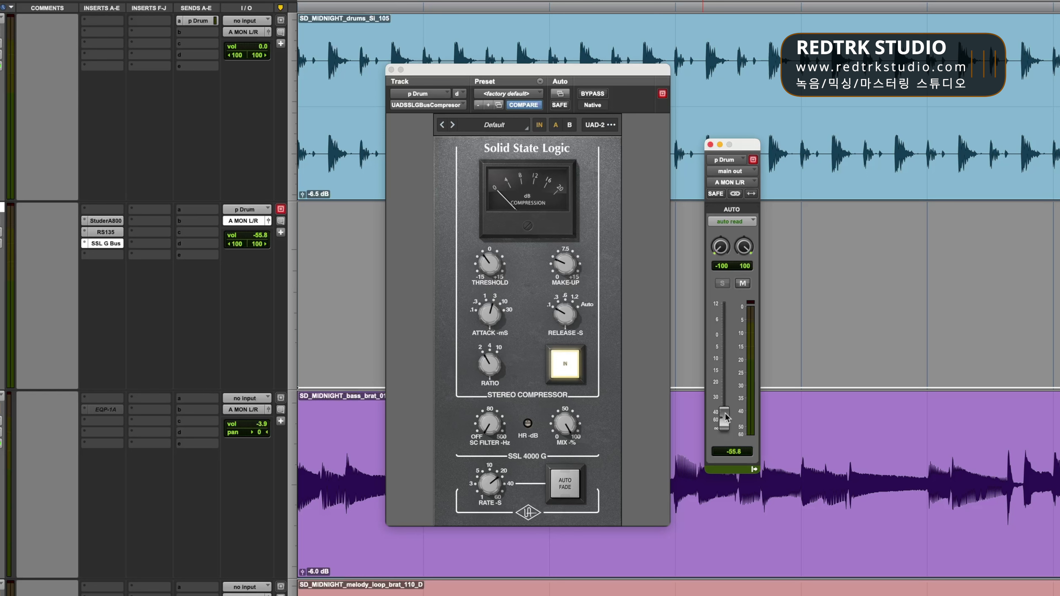
left_click_drag(725, 416, 722, 357)
key("space")
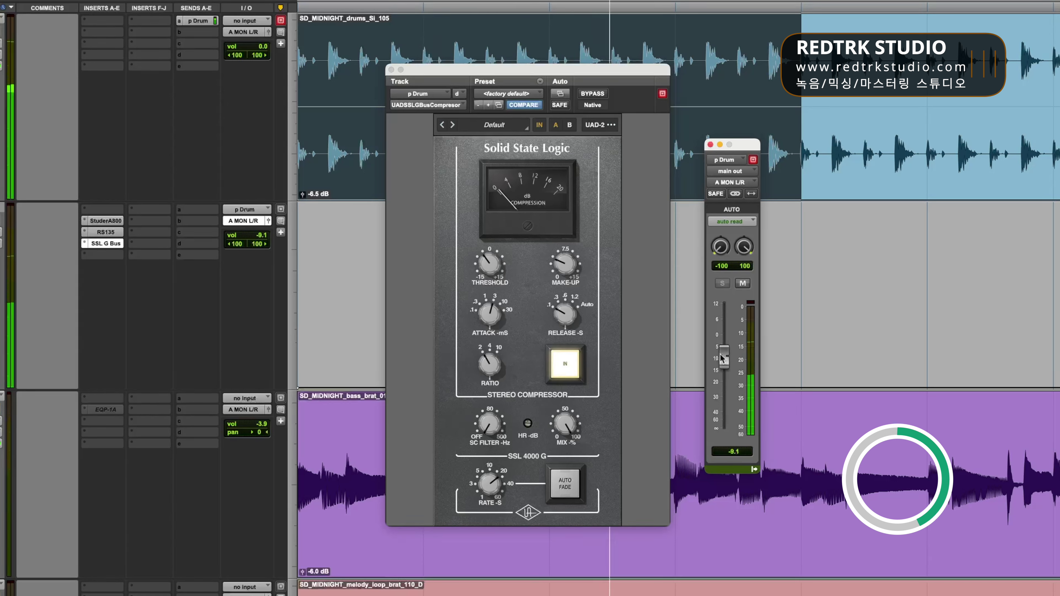
Step: Toggle the p Drum track's mute during playback to compare the drums with and without the parallel signal
left_click(742, 284)
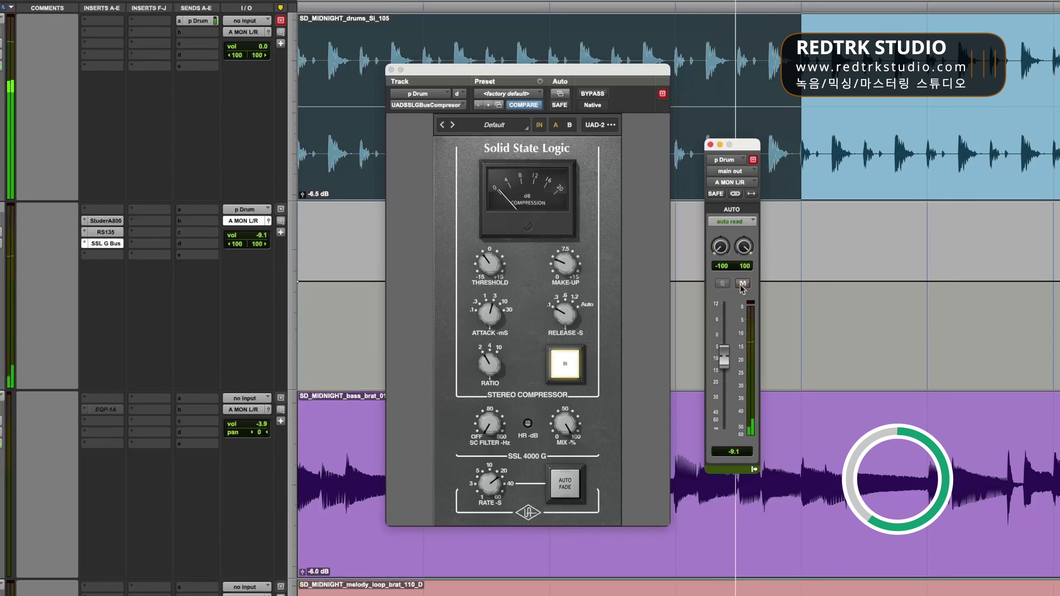
left_click(743, 284)
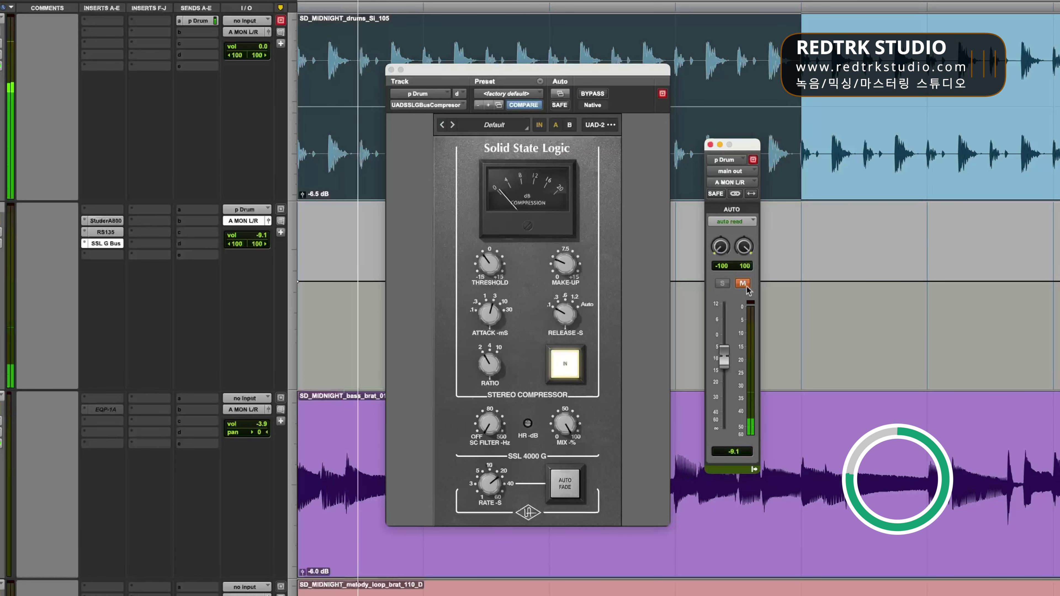